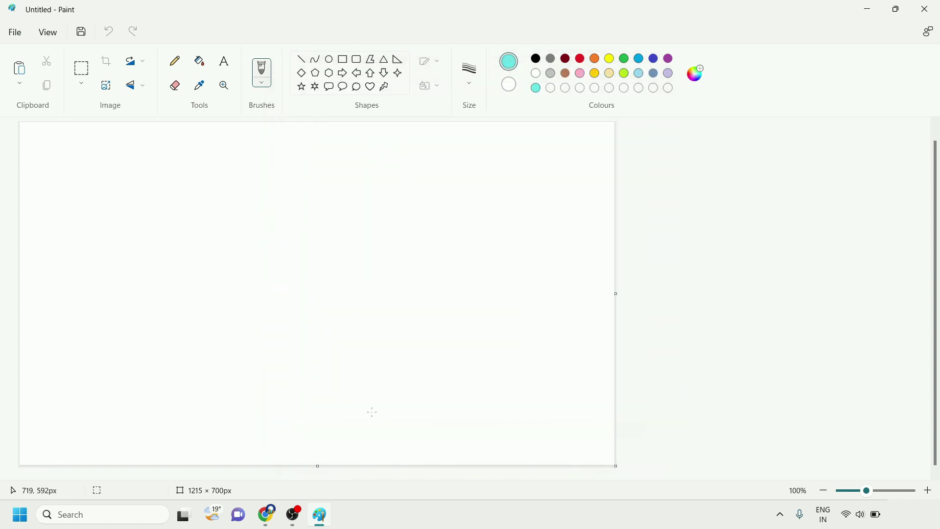
Mix a darker teal-green from the current turquoise and add it to the custom palette colours.
left_click(695, 74)
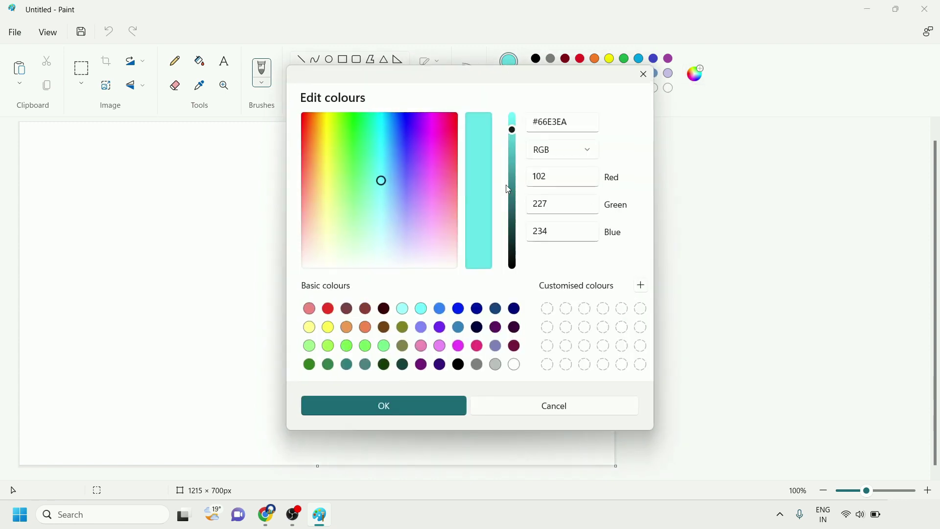
left_click(515, 124)
left_click_drag(507, 128, 507, 151)
left_click_drag(382, 162, 378, 156)
left_click(380, 404)
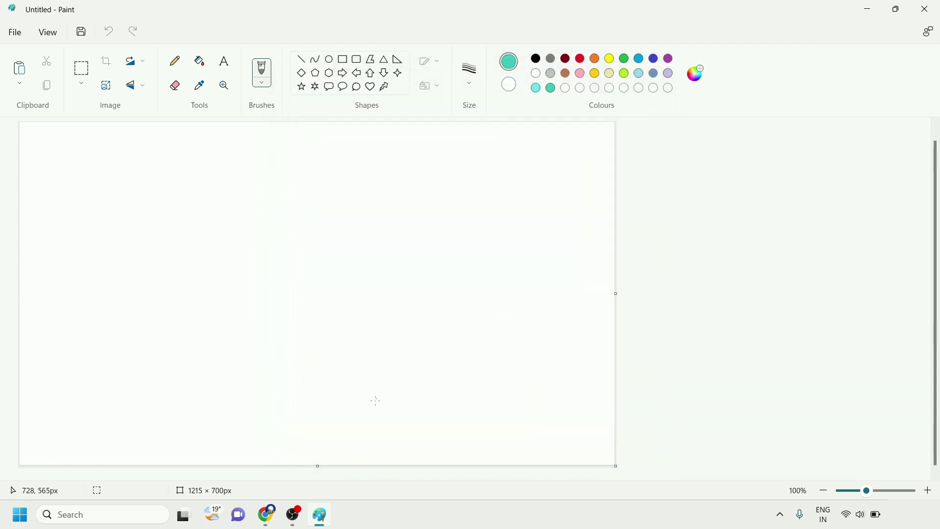
Add sky blue, darker blue, violet-blue, indigo and black swatches to the custom palette colours.
left_click(653, 58)
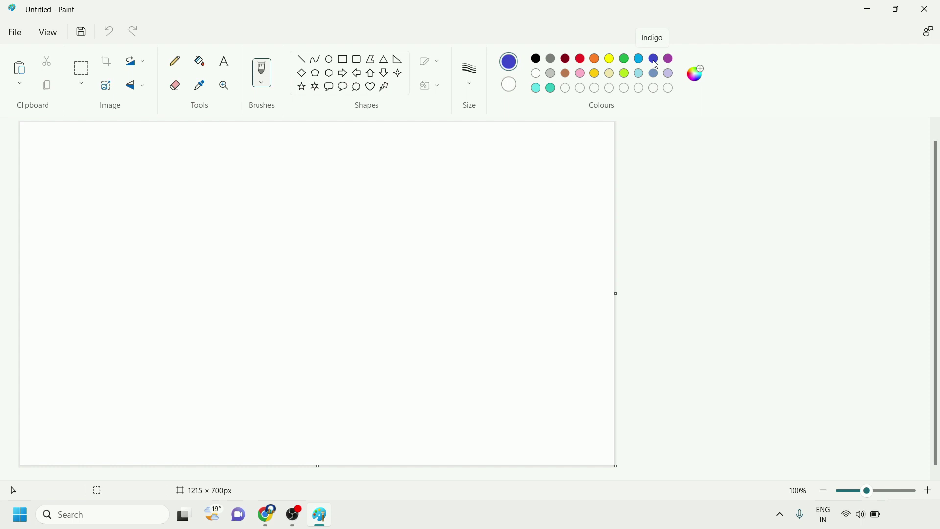
left_click(639, 59)
left_click(695, 74)
left_click_drag(510, 130, 511, 346)
left_click(382, 406)
left_click(695, 77)
left_click(416, 405)
left_click(689, 82)
left_click(410, 404)
left_click(690, 79)
left_click(408, 411)
left_click(695, 73)
left_click(415, 404)
Draw a rising diagonal line in light turquoise and fill the canvas's lower-right corner below it with that colour.
left_click(536, 88)
left_click(301, 60)
mouse_move(615, 332)
left_mouse_down()
mouse_move(484, 422)
mouse_move(216, 479)
mouse_move(198, 494)
left_mouse_up()
left_click_drag(357, 430, 400, 435)
left_click(660, 291)
left_click(199, 62)
left_click(518, 439)
Draw a parallel teal-green diagonal line above the turquoise corner and fill the band between them with teal-green.
left_click(550, 88)
left_click(301, 60)
left_click_drag(602, 273, 68, 484)
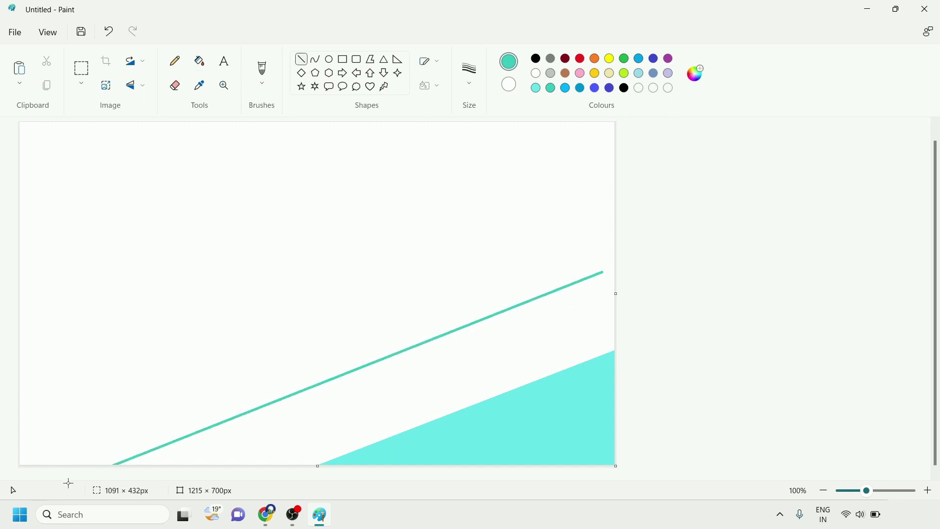
left_click_drag(237, 418, 260, 409)
left_click(199, 61)
left_click(343, 386)
Draw a parallel sky blue diagonal line across the full canvas and fill the band above the teal-green one.
left_click(566, 89)
left_click(301, 60)
left_click_drag(605, 187, 1, 427)
left_click_drag(113, 382, 127, 369)
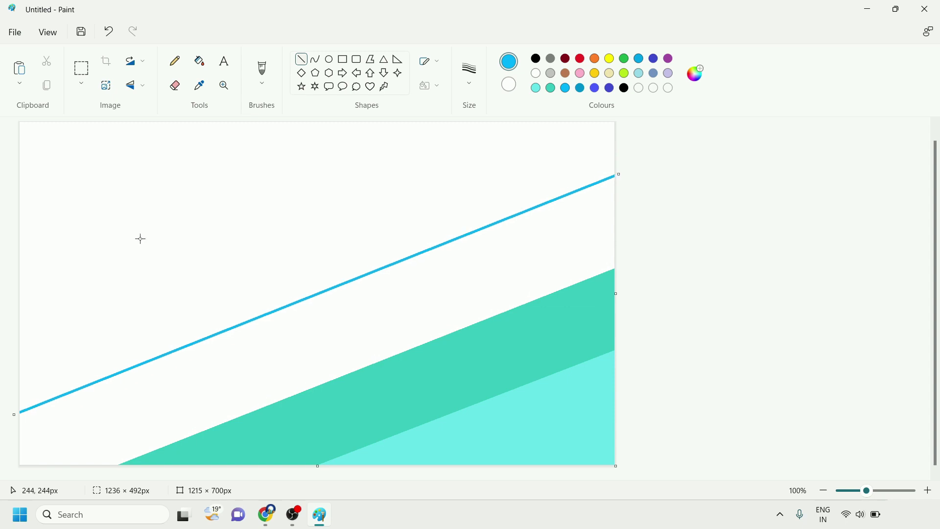
left_click(206, 69)
left_click(277, 346)
Draw a parallel darker blue diagonal line up to the canvas's upper edge and fill the band above sky blue.
left_click(579, 88)
left_click(301, 60)
mouse_move(491, 123)
left_mouse_down()
mouse_move(3, 338)
mouse_move(3, 318)
left_mouse_up()
mouse_move(143, 268)
left_mouse_down()
mouse_move(160, 271)
mouse_move(156, 282)
left_mouse_up()
left_click_drag(499, 141, 554, 116)
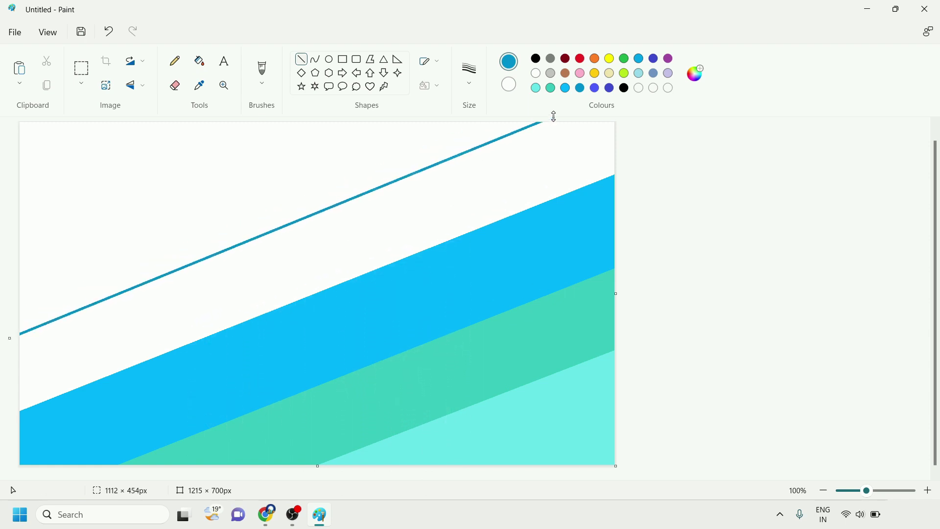
left_click(200, 61)
left_click(365, 236)
Draw a violet-blue diagonal line above the darker blue band and fill the space between them with violet-blue.
left_click(596, 89)
left_click(301, 60)
left_click_drag(328, 123, 2, 250)
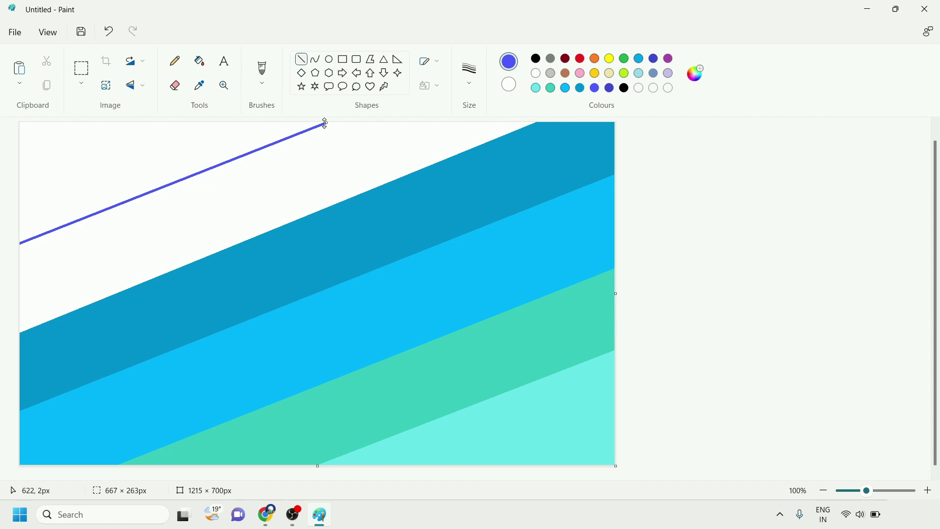
left_click_drag(325, 123, 504, 71)
left_click_drag(6, 254, 66, 248)
left_click(199, 60)
left_click(227, 205)
Draw and fill an indigo diagonal band above the violet-blue one, and fill the remaining upper-left corner with black.
left_click(610, 88)
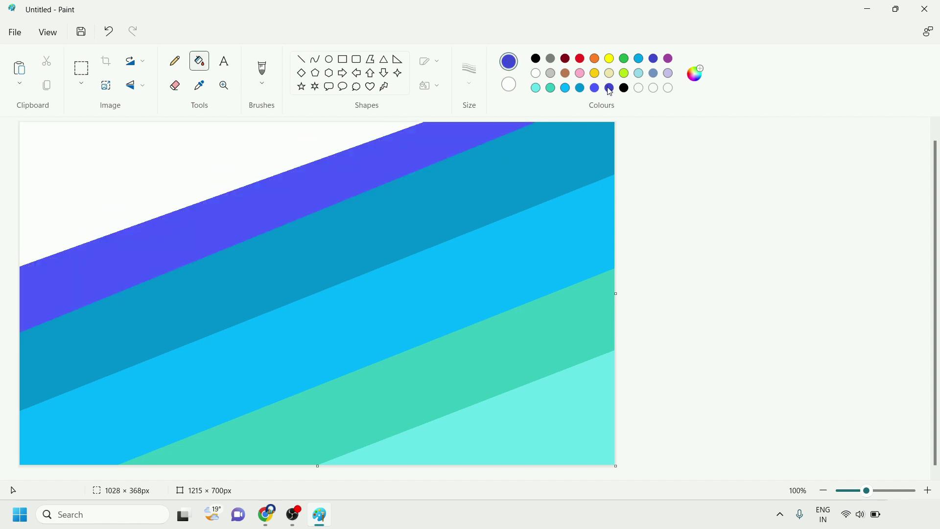
left_click(305, 62)
mouse_move(21, 205)
left_mouse_down()
mouse_move(164, 157)
mouse_move(310, 91)
left_mouse_up()
left_click(199, 61)
left_click(197, 176)
left_click(536, 58)
left_click(140, 141)
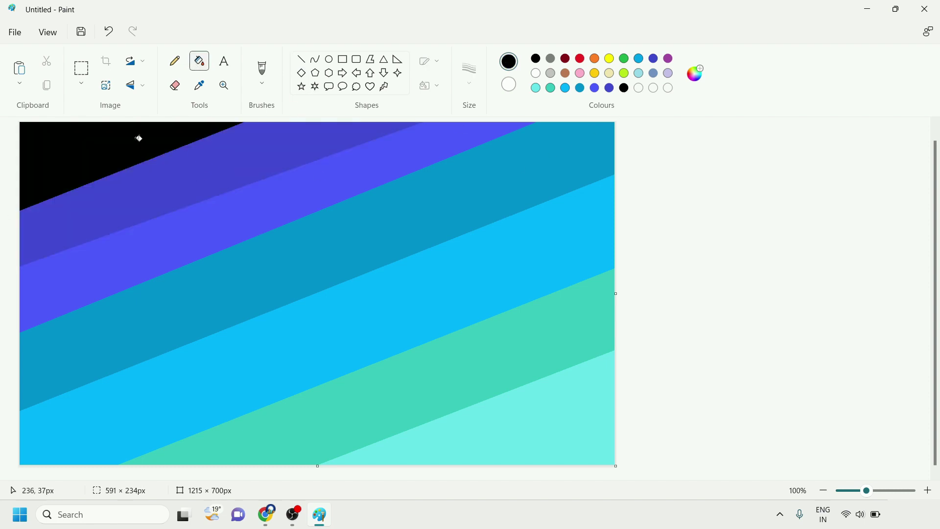
Resize the image to 1 pixel horizontally with the aspect ratio unlocked.
left_click(115, 93)
left_click(482, 194)
left_click(468, 239)
double_click(442, 234)
type("1")
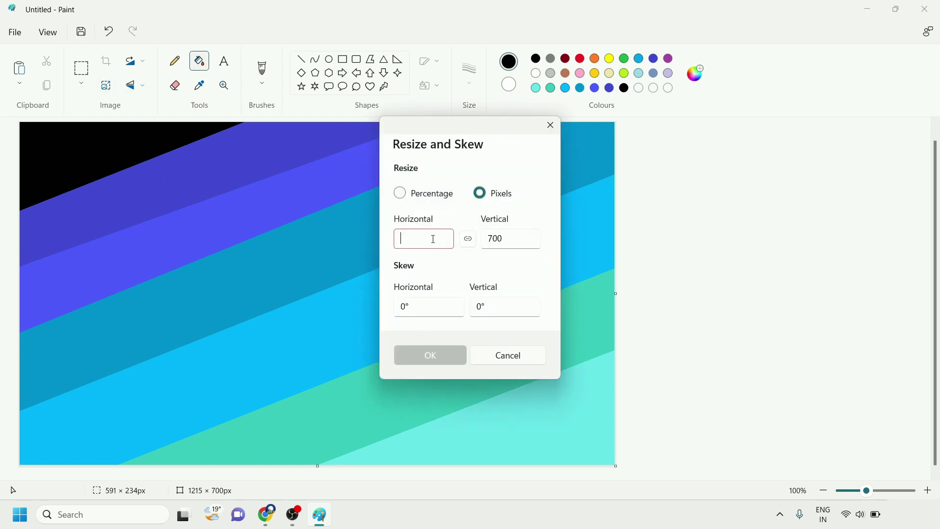
left_click(416, 352)
Resize the image back to 1215 pixels horizontally, with the aspect ratio unlocked, to produce a smooth vertical gradient.
left_click(118, 96)
left_click(482, 194)
left_click(468, 238)
left_click(445, 242)
key("BackSpace")
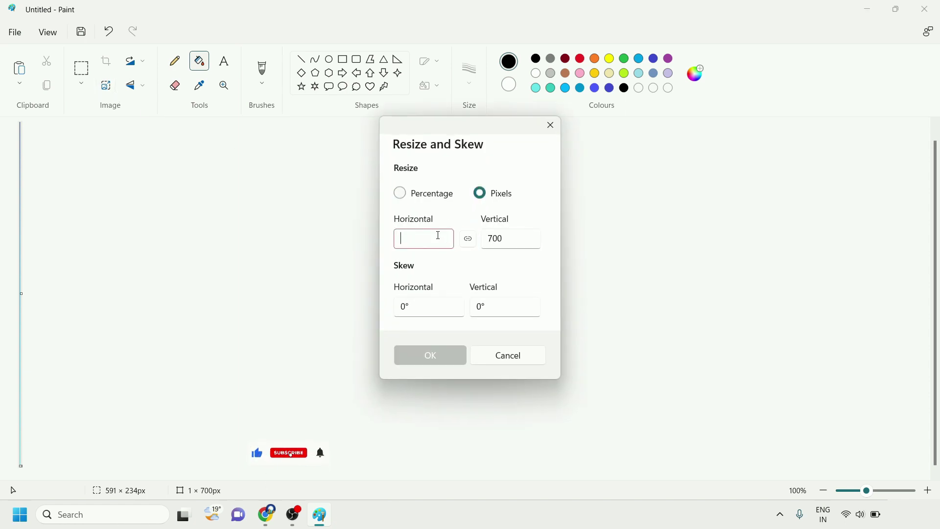
type("1215")
left_click(422, 347)
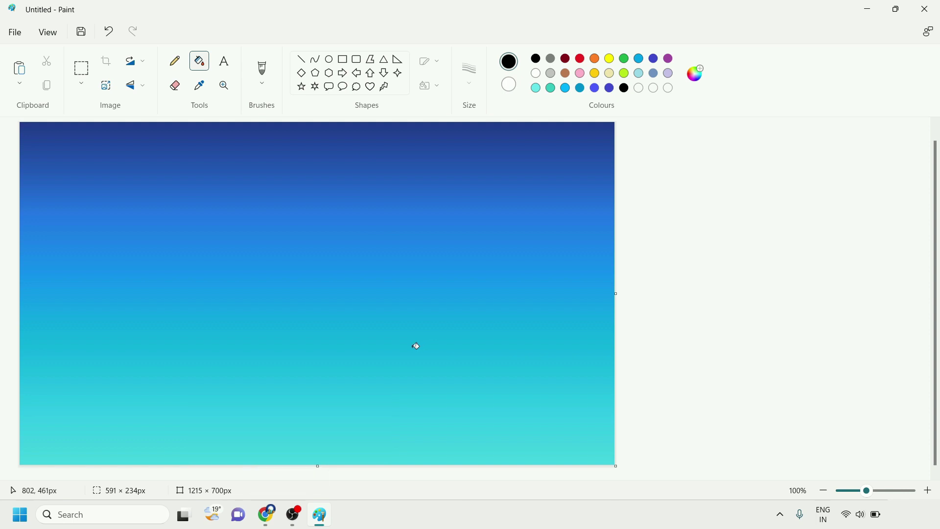
Shorten the gradient into a sky and add a vertically flipped, squashed copy as a thin water strip beneath it.
key("ctrl+a")
left_click_drag(317, 466, 325, 420)
right_click(342, 391)
mouse_move(403, 347)
left_click(485, 345)
left_click_drag(319, 139, 321, 419)
left_click(727, 409)
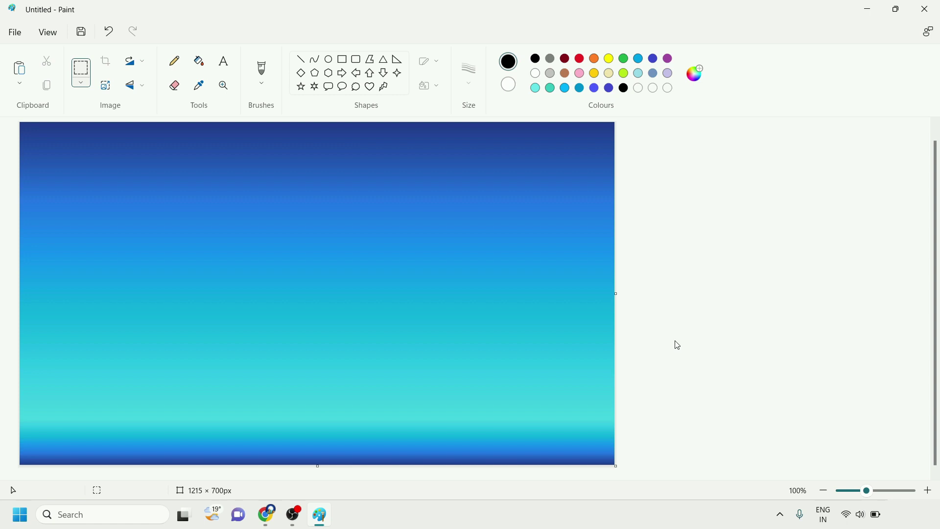
Mix a near-black colour and brush a rugged hill outline sloping from the left edge down to the water.
left_click(695, 74)
left_click_drag(512, 265, 512, 250)
left_click(428, 399)
left_click(258, 86)
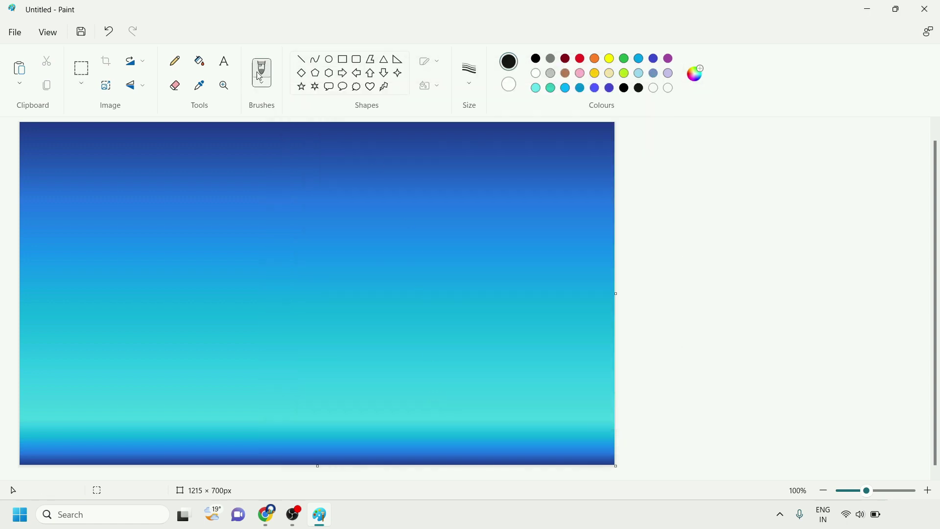
mouse_move(21, 414)
left_mouse_down()
mouse_move(69, 380)
mouse_move(129, 415)
mouse_move(461, 461)
mouse_move(510, 481)
left_mouse_up()
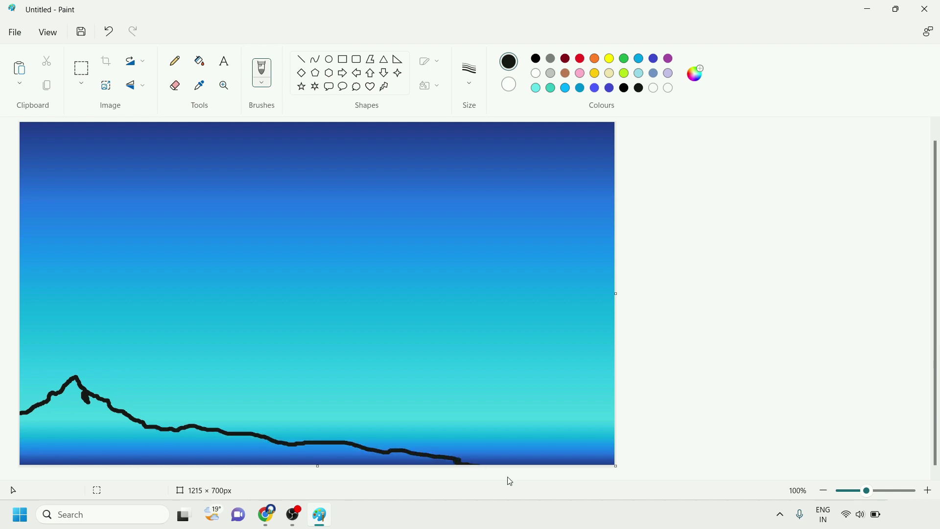
Fill the hill below its outline with near-black and clean up its edges.
key("ctrl+plus")
key("ctrl+plus")
key("ctrl+plus")
key("ctrl+plus")
key("ctrl+plus")
key("ctrl+plus")
key("ctrl+plus")
key("ctrl+plus")
key("ctrl+plus")
key("ctrl+plus")
key("ctrl+plus")
key("ctrl+plus")
mouse_move(72, 412)
left_mouse_down()
mouse_move(40, 462)
mouse_move(87, 410)
mouse_move(167, 444)
mouse_move(446, 471)
mouse_move(42, 465)
mouse_move(24, 424)
mouse_move(34, 432)
mouse_move(59, 407)
mouse_move(91, 442)
mouse_move(76, 453)
mouse_move(70, 383)
left_mouse_up()
key("ctrl+z")
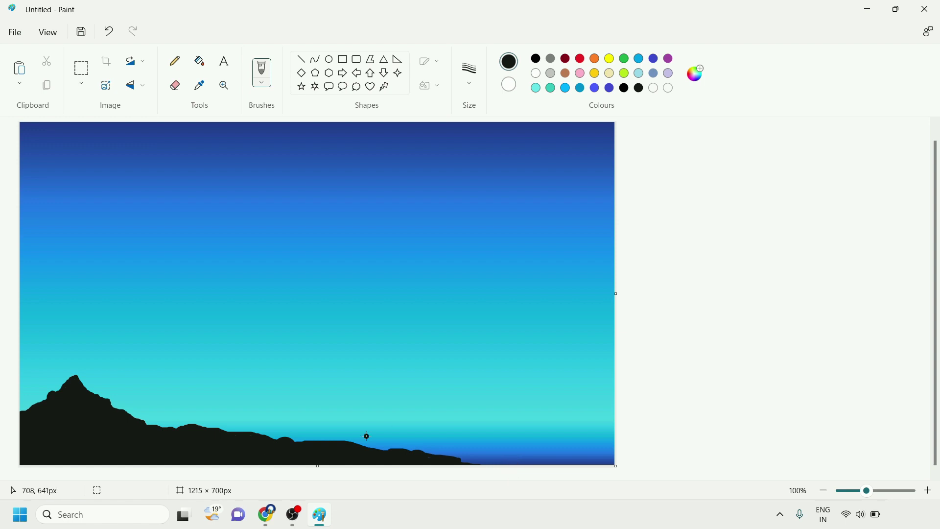
Paint small near-black rocks scattered across the water beside the hill's sloping end.
left_click_drag(466, 445, 477, 447)
left_click_drag(492, 445, 510, 443)
left_click_drag(529, 441, 590, 444)
left_click_drag(506, 429, 516, 430)
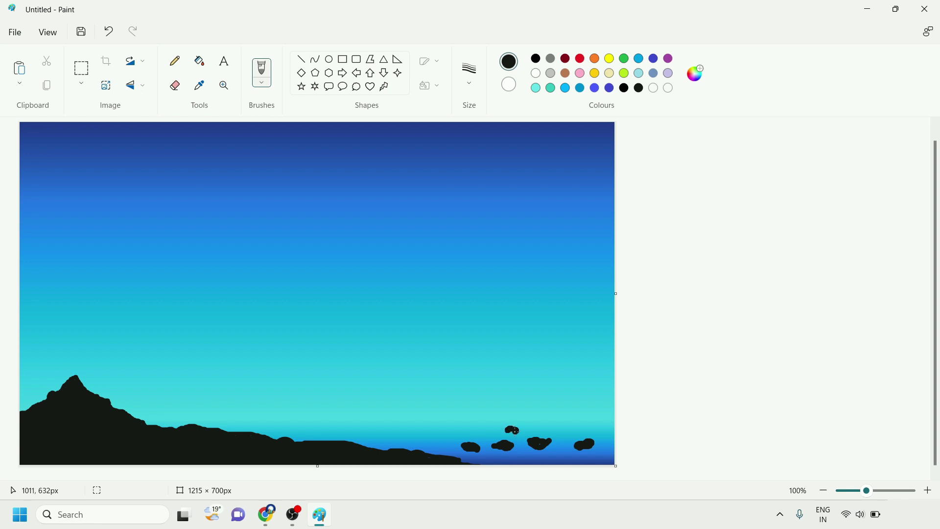
key("ctrl+z")
mouse_move(453, 433)
left_mouse_down()
mouse_move(472, 435)
mouse_move(458, 435)
left_mouse_up()
left_click_drag(399, 440, 391, 441)
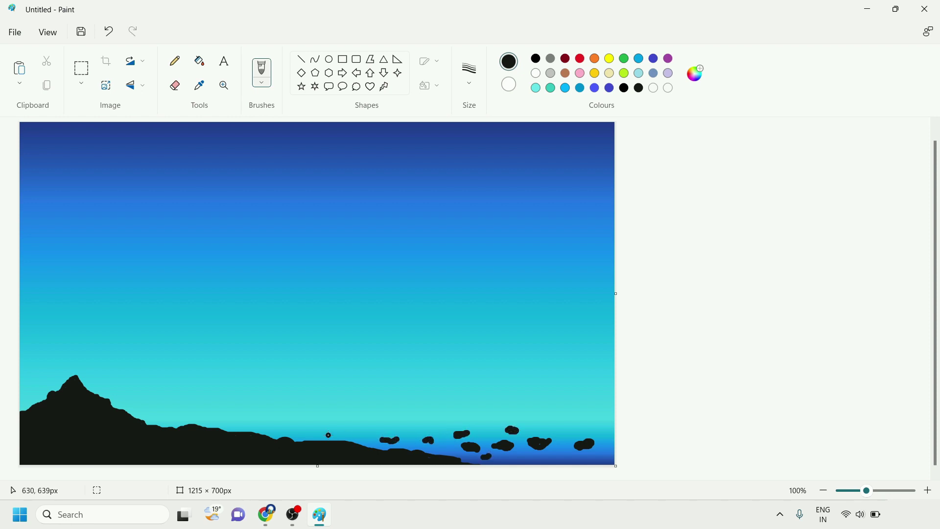
Paint soft indigo and violet-blue reflections beneath the rocks with a textured brush.
left_click(259, 84)
left_click(260, 222)
left_click(609, 87)
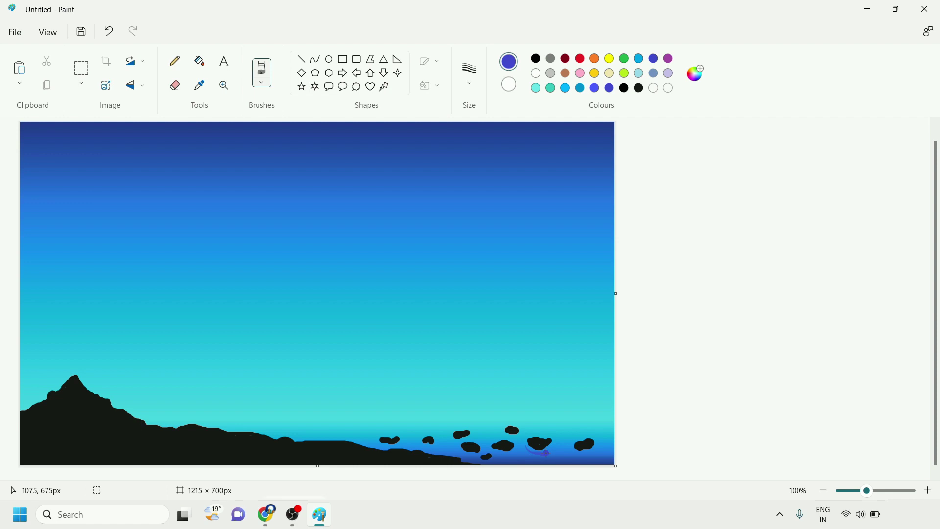
left_click(265, 83)
left_click(240, 314)
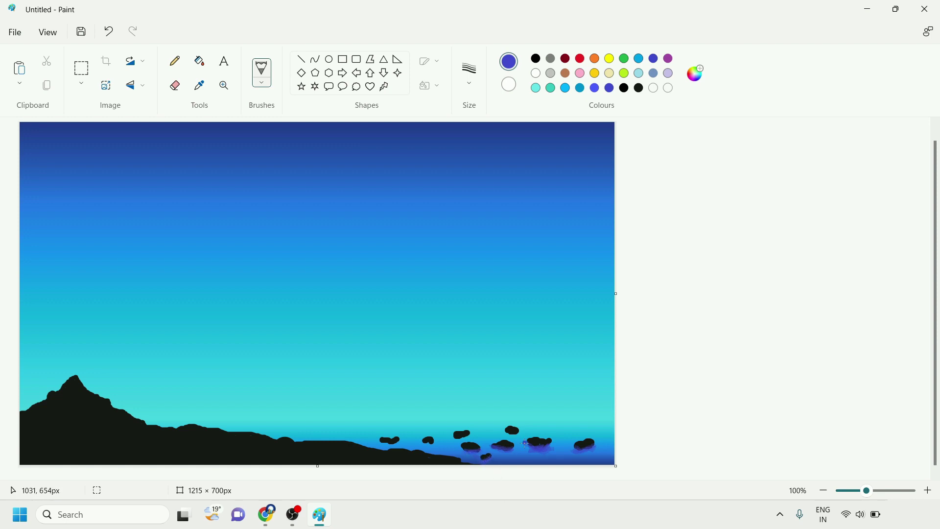
left_click(595, 88)
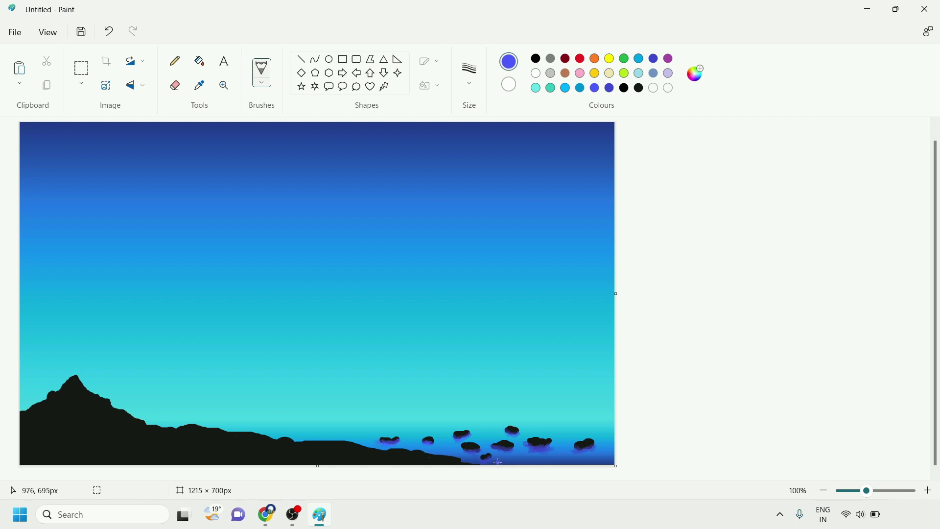
Draw a tapered lighthouse tower polygon, about 133 × 384 px, with near-black outline and fill on the hill.
left_click(370, 59)
left_click(639, 87)
key("ctrl+z")
right_click(638, 88)
left_click(164, 251)
left_click_drag(164, 251, 192, 250)
left_click(208, 435)
left_click_drag(187, 446, 146, 437)
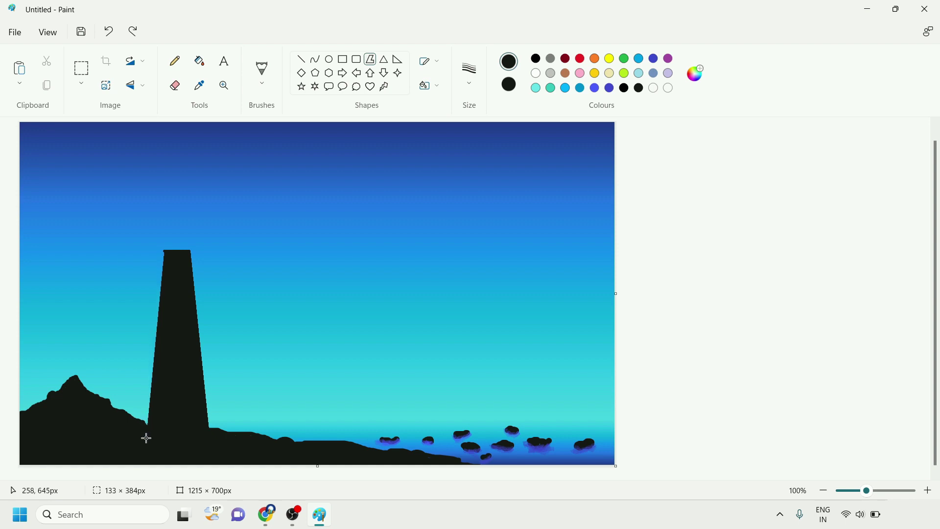
Draw a near-black rounded rectangle as a balcony and centre it on top of the lighthouse tower.
left_click(356, 59)
left_click_drag(153, 232, 192, 254)
key("ctrl+z")
key("Right")
key("Right")
key("Right")
key("Right")
left_click(240, 310)
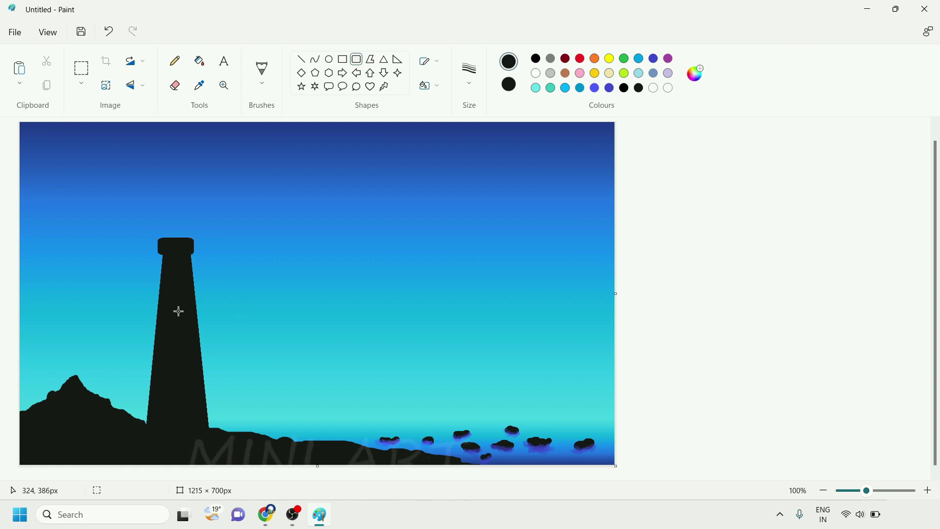
Place a near-black up-arrow shape, about 94 × 87 px, on the balcony as the lantern room and roof.
left_click(370, 73)
left_click_drag(165, 200, 199, 233)
mouse_move(209, 242)
left_mouse_down()
mouse_move(163, 200)
mouse_move(182, 224)
left_mouse_up()
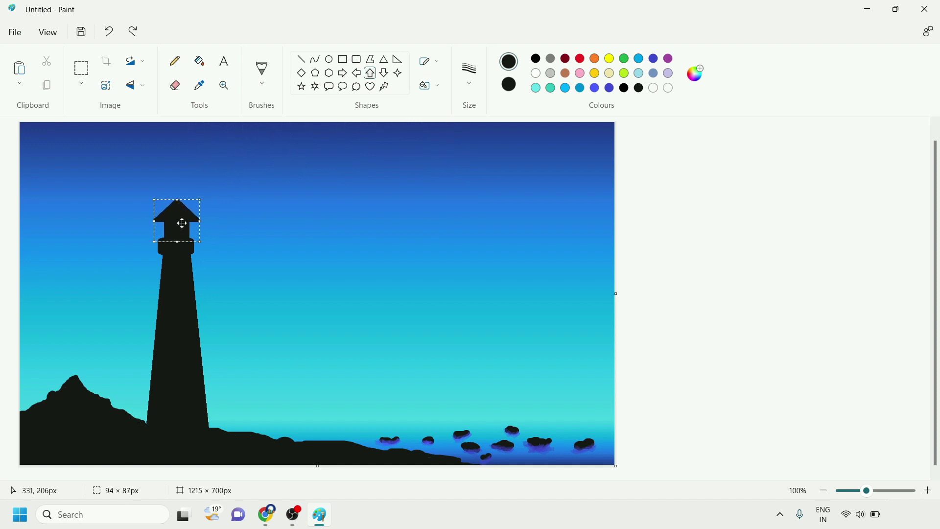
left_click(230, 279)
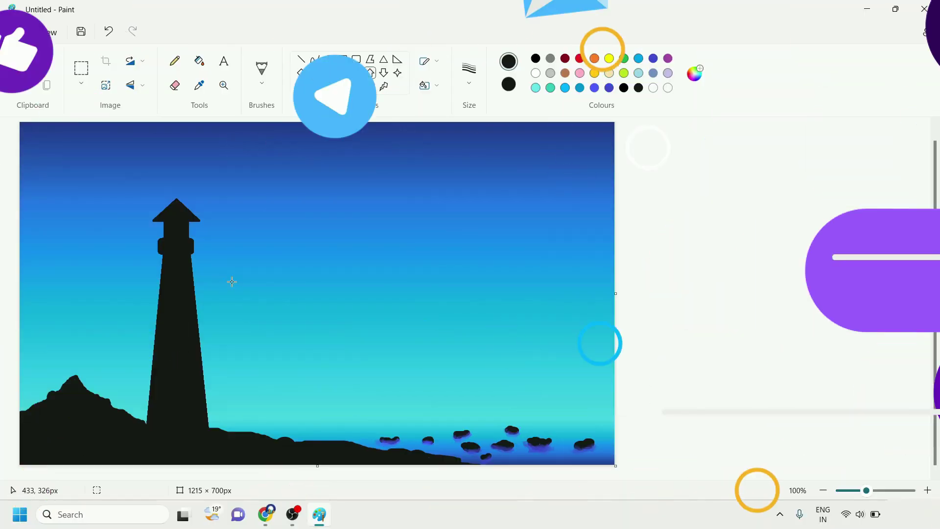
Mix dark grey #292929 and draw three downward-curving bands across the lighthouse tower.
left_click(694, 73)
left_click_drag(515, 251, 515, 245)
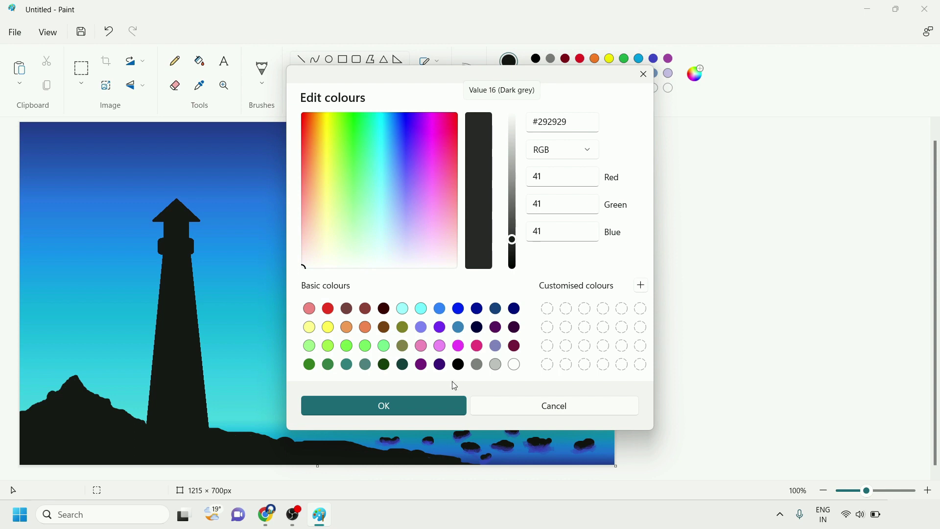
left_click(446, 405)
left_click_drag(161, 281, 193, 282)
left_click(178, 288)
left_click(180, 289)
mouse_move(157, 332)
left_mouse_down()
mouse_move(189, 332)
mouse_move(163, 338)
mouse_move(184, 339)
left_mouse_up()
mouse_move(150, 390)
left_mouse_down()
mouse_move(201, 390)
mouse_move(177, 396)
left_mouse_up()
left_click(178, 398)
left_click(175, 419)
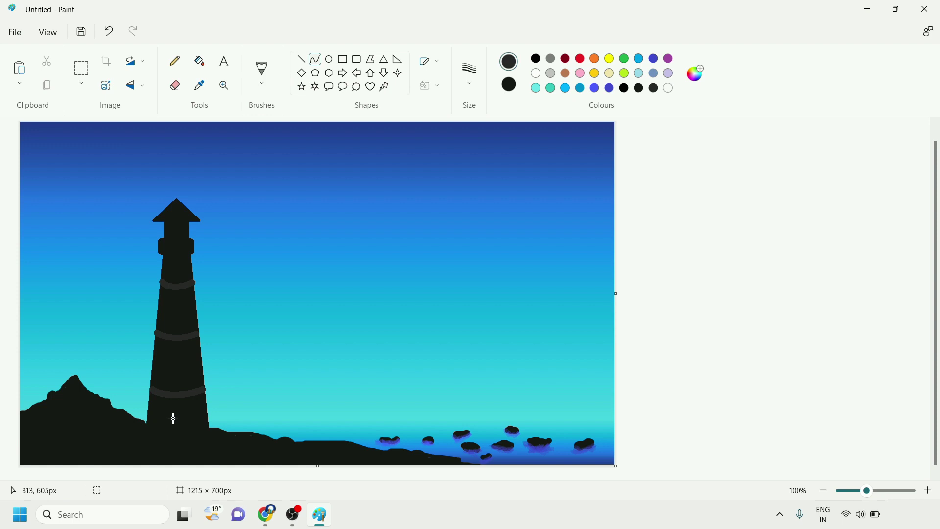
Add a small near-black rounded rectangle, about 50 × 22 px, at the base of the lantern room.
left_click(357, 59)
left_click_drag(164, 232, 184, 242)
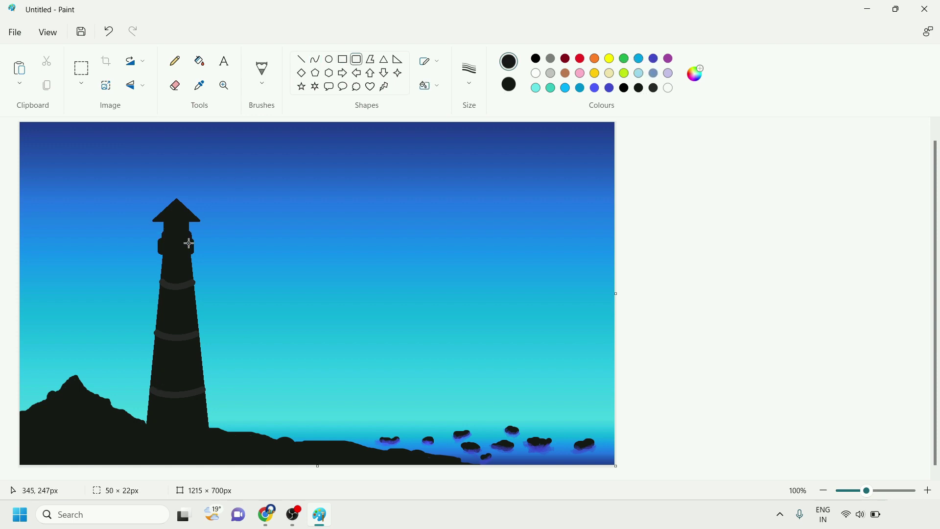
left_click(439, 265)
Draw four yellow filled rectangles as windows down the centre of the tower, between the curved bands.
left_click(609, 59)
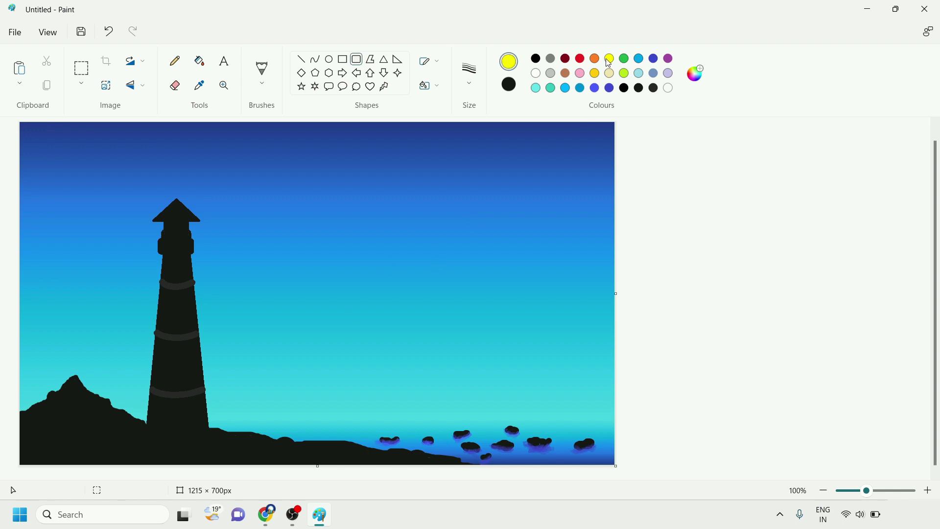
left_click(342, 59)
mouse_move(173, 265)
left_mouse_down()
mouse_move(180, 279)
mouse_move(175, 353)
mouse_move(186, 379)
mouse_move(175, 420)
mouse_move(185, 432)
left_mouse_up()
key("ctrl+z")
left_click(172, 304)
key("Left")
key("Left")
key("Left")
key("Left")
key("Left")
key("Left")
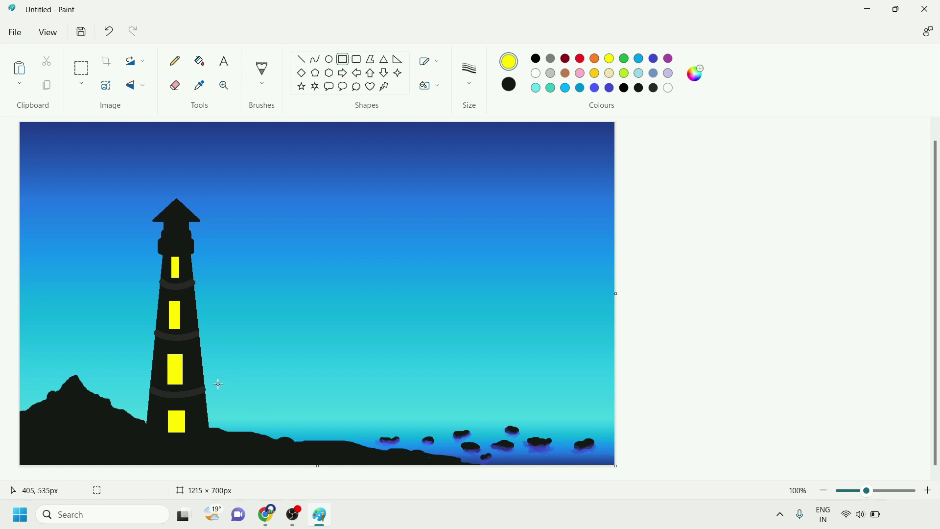
Brush a dark grey rocky foreground along the base of the hill, tapering toward the water.
left_click(262, 80)
left_click(256, 315)
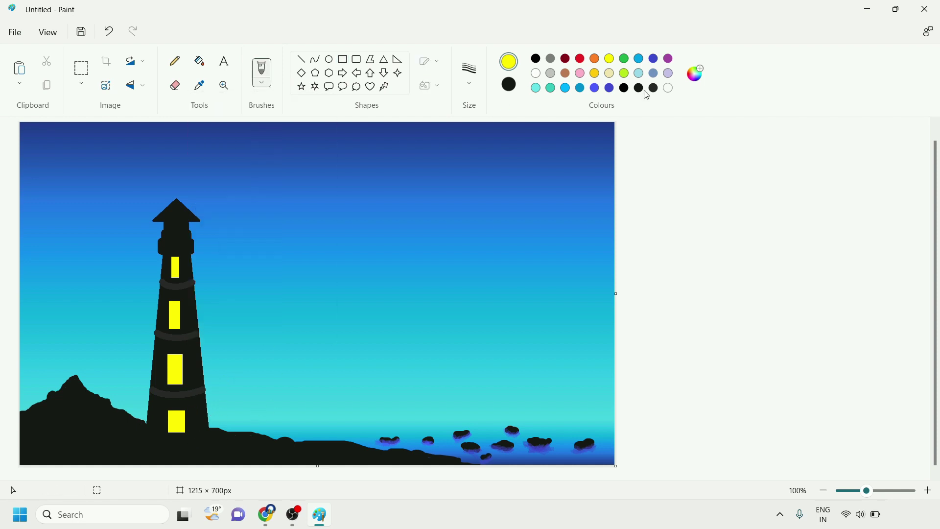
mouse_move(57, 435)
left_mouse_down()
mouse_move(88, 416)
mouse_move(133, 445)
mouse_move(82, 440)
mouse_move(33, 459)
mouse_move(42, 445)
mouse_move(161, 454)
mouse_move(102, 462)
left_mouse_up()
left_click_drag(172, 460, 448, 465)
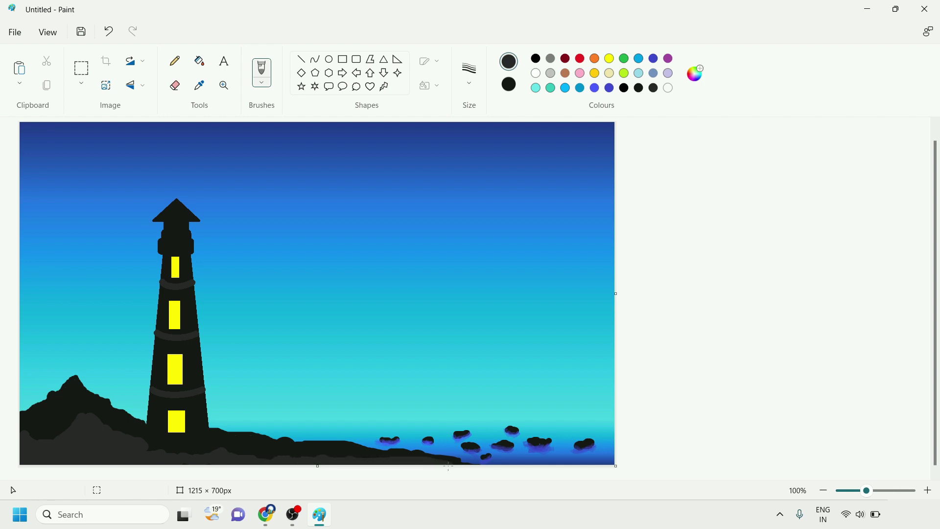
Draw a small yellow filled circle as the lamp and centre it just under the lighthouse roof.
left_click(609, 58)
left_click(329, 59)
left_click_drag(179, 214, 187, 231)
key("ctrl+z")
key("Left")
key("Left")
key("Left")
key("Left")
key("Left")
key("Left")
key("Up")
key("Up")
left_click(269, 235)
Dot tiny white stars across the sky with the Pencil tool.
left_click(536, 73)
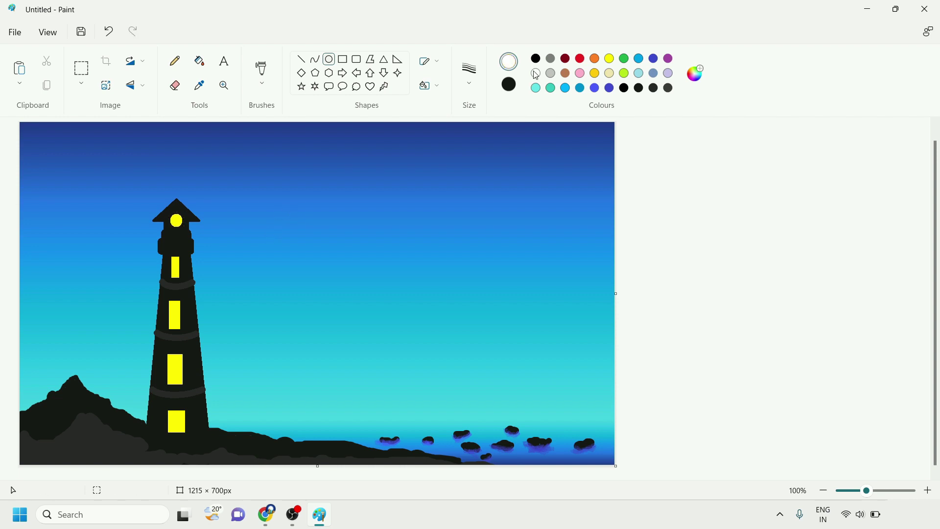
left_click(173, 62)
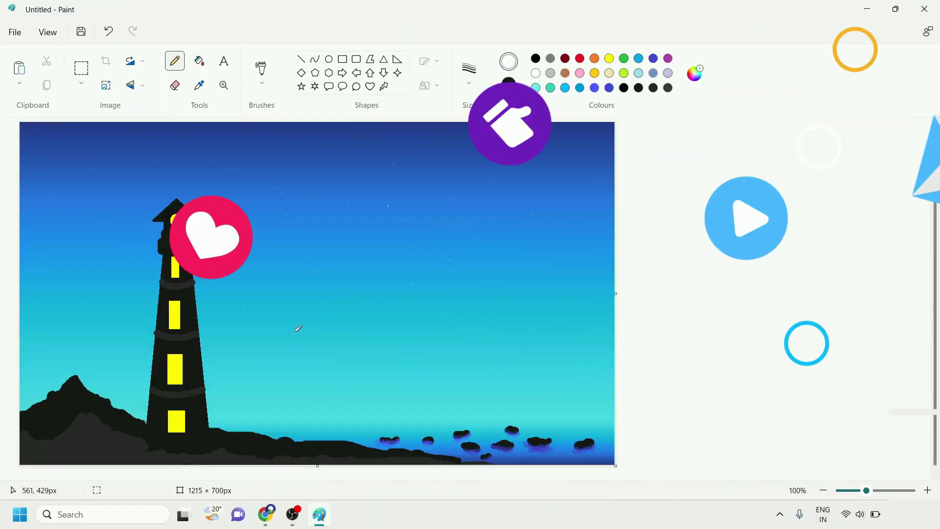
left_click(70, 317)
left_click(66, 278)
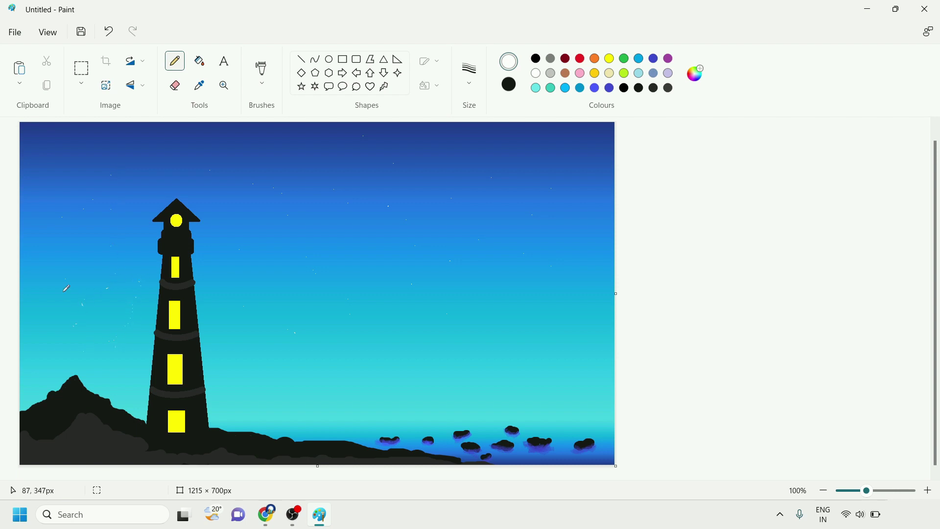
Undo the last few tiny star dots.
key("ctrl+z")
Scatter larger white star dots over the whole sky, around the lighthouse and down toward the water, using another pencil thickness.
key("ctrl+z")
key("ctrl+z")
Add a few white star dots to the middle of the sky with a thicker pencil stroke.
left_click(468, 87)
left_click(462, 161)
left_click(349, 226)
left_click(334, 276)
left_click(379, 289)
left_click(462, 88)
left_click(465, 186)
left_click(340, 256)
left_click(283, 277)
left_click(267, 232)
left_click(275, 241)
left_click(242, 208)
left_click(235, 180)
left_click(177, 176)
left_click(122, 189)
left_click(103, 211)
left_click(102, 195)
left_click(39, 231)
left_click(55, 259)
left_click(65, 206)
left_click(47, 155)
left_click(93, 277)
left_click(113, 245)
left_click(187, 155)
left_click(202, 270)
left_click(253, 245)
key("ctrl+z")
left_click(275, 188)
left_click(354, 334)
left_click(321, 361)
Set up the four-point star shape with a new line thickness, a solid outline and a solid fill.
left_click(469, 73)
left_click(456, 191)
left_click(398, 73)
left_click(429, 61)
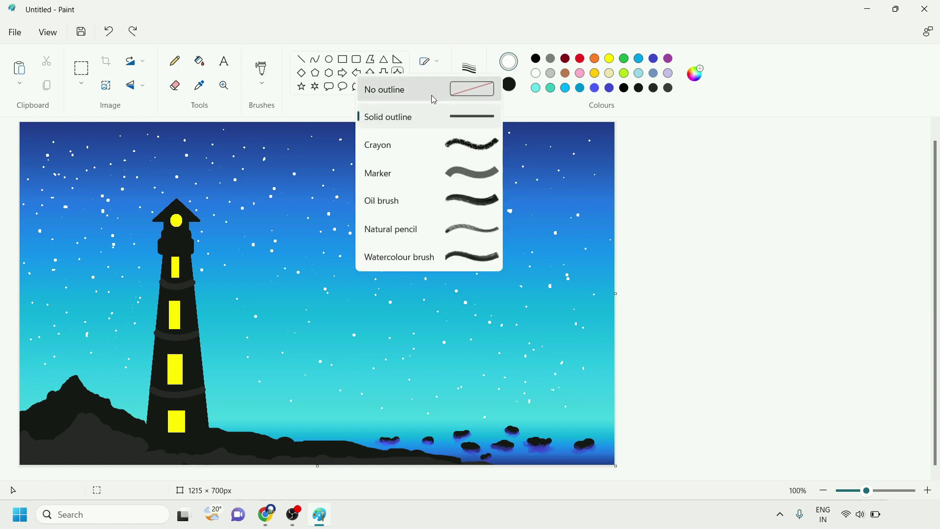
left_click(429, 115)
left_click(429, 85)
left_click(432, 140)
left_click_drag(374, 149, 380, 163)
key("ctrl+z")
left_click_drag(443, 197, 452, 209)
key("ctrl+z")
Draw four small filled white four-point stars in the upper right part of the sky.
left_click_drag(447, 165, 457, 174)
left_click_drag(539, 212, 548, 228)
left_click_drag(527, 184, 535, 194)
mouse_move(416, 203)
left_mouse_down()
mouse_move(443, 213)
mouse_move(425, 213)
left_mouse_up()
Draw eight filled white four-point stars in the sky above and on both sides of the lighthouse.
left_click_drag(286, 174, 295, 184)
left_click_drag(181, 144, 190, 153)
left_click_drag(118, 176, 128, 186)
left_click_drag(202, 188, 209, 195)
left_click_drag(231, 261, 244, 273)
mouse_move(274, 237)
left_mouse_down()
mouse_move(280, 249)
mouse_move(288, 245)
left_mouse_up()
left_click_drag(84, 253, 93, 268)
left_click_drag(64, 203, 78, 218)
Draw six filled white four-point stars across the middle and lower sky between the lighthouse and the right edge.
left_click_drag(333, 249, 344, 262)
mouse_move(392, 252)
left_mouse_down()
mouse_move(410, 273)
mouse_move(403, 265)
left_mouse_up()
left_click_drag(385, 294, 398, 308)
left_click_drag(347, 314, 358, 323)
left_click_drag(443, 358, 453, 368)
left_click_drag(507, 291, 518, 302)
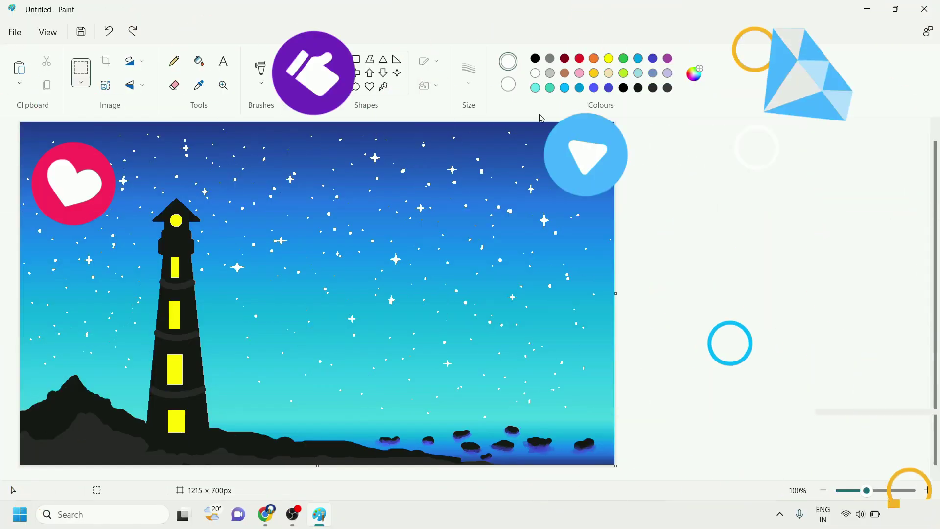
Widen the canvas to 1630 px and draw a crescent moon on the blank area beside the picture.
left_click_drag(615, 293, 818, 288)
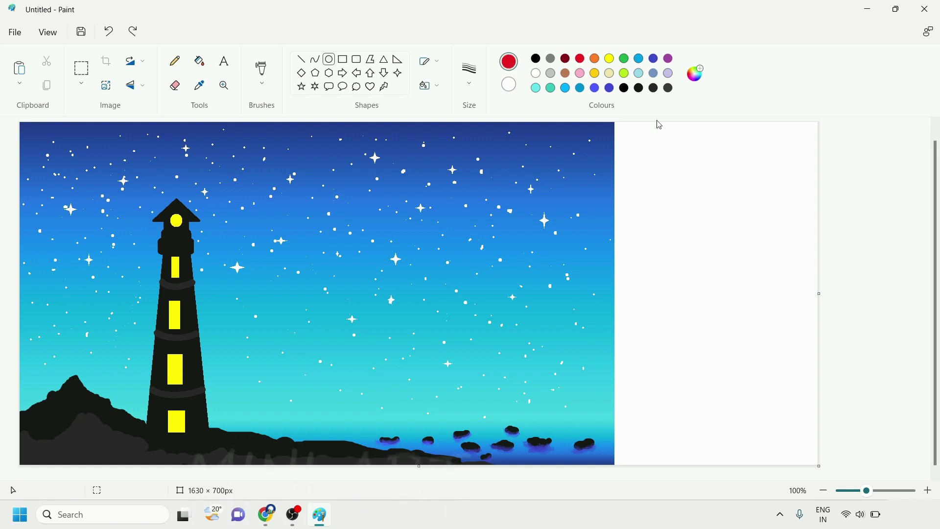
mouse_move(674, 224)
left_mouse_down()
mouse_move(717, 275)
mouse_move(725, 260)
mouse_move(738, 263)
mouse_move(705, 244)
left_mouse_up()
left_click(718, 294)
Select the crescent moon and move it into the upper right part of the starry sky.
left_click(81, 82)
left_click(53, 101)
mouse_move(662, 197)
left_mouse_down()
mouse_move(743, 289)
mouse_move(489, 227)
mouse_move(502, 198)
mouse_move(493, 188)
left_mouse_up()
Fill the crescent moon with light turquoise.
left_click(536, 88)
left_click(199, 60)
left_click(479, 164)
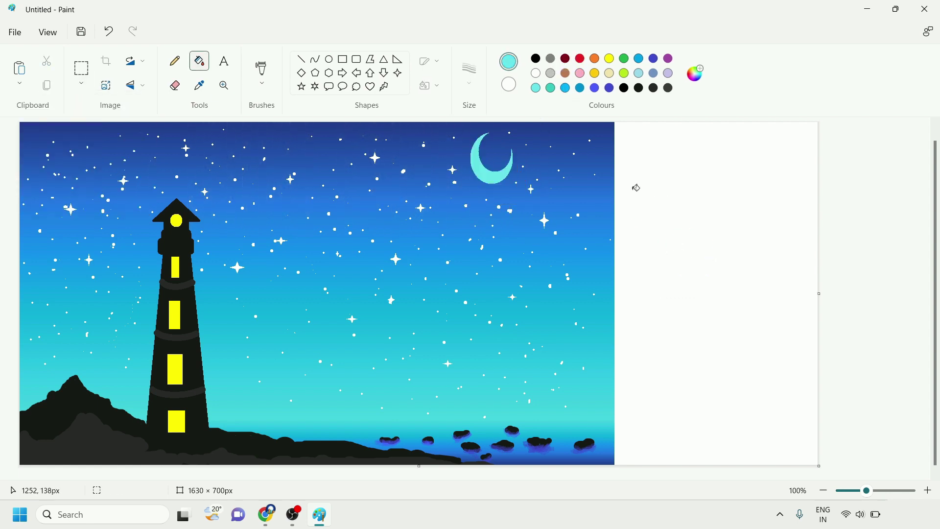
Fill the crescent moon with white and shrink the canvas width back to 1214 px, removing the blank strip.
left_click(536, 73)
left_click(479, 164)
left_click_drag(819, 294, 615, 297)
Frame the whole picture with a solid white rounded-rectangle outline of about 1210 × 699 px.
left_click(357, 59)
left_click(429, 61)
left_click(421, 114)
left_click_drag(22, 126, 615, 466)
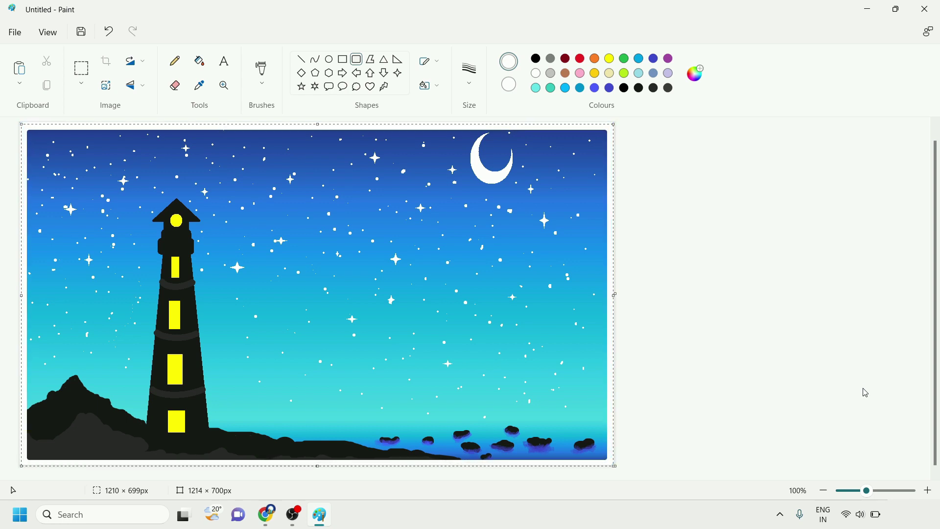
Add the white text "MINI ART" in Britannic Bold size 26 on the dark rocks in the lower left corner, fitting its box to the text.
left_click(224, 62)
left_click(221, 66)
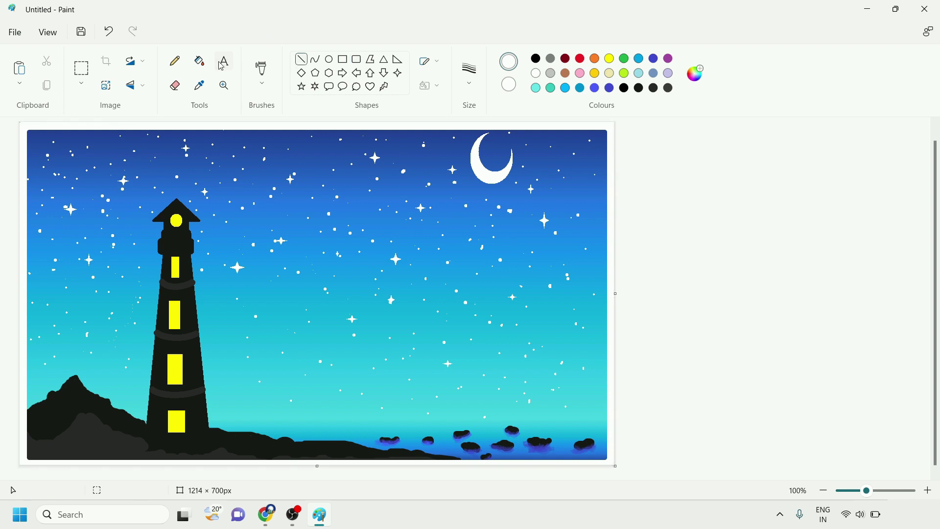
left_click(48, 440)
type("MINI")
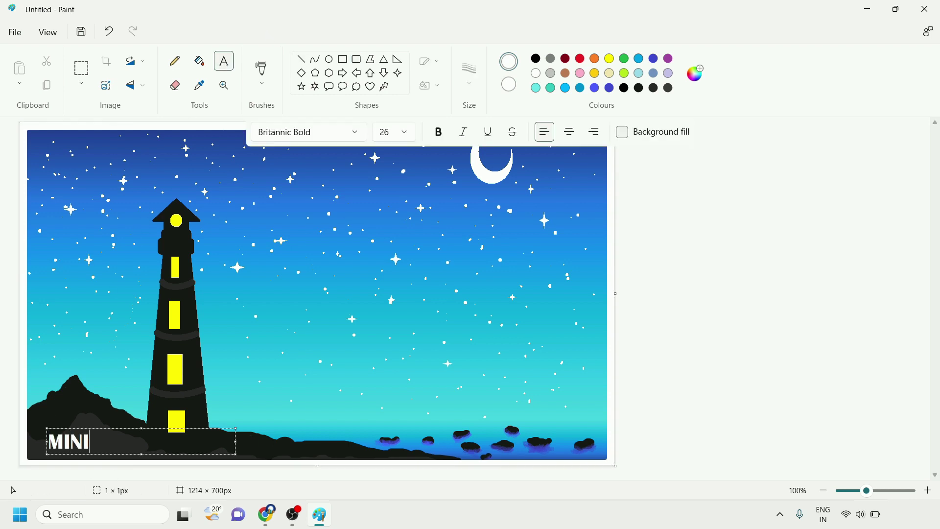
type(" ART")
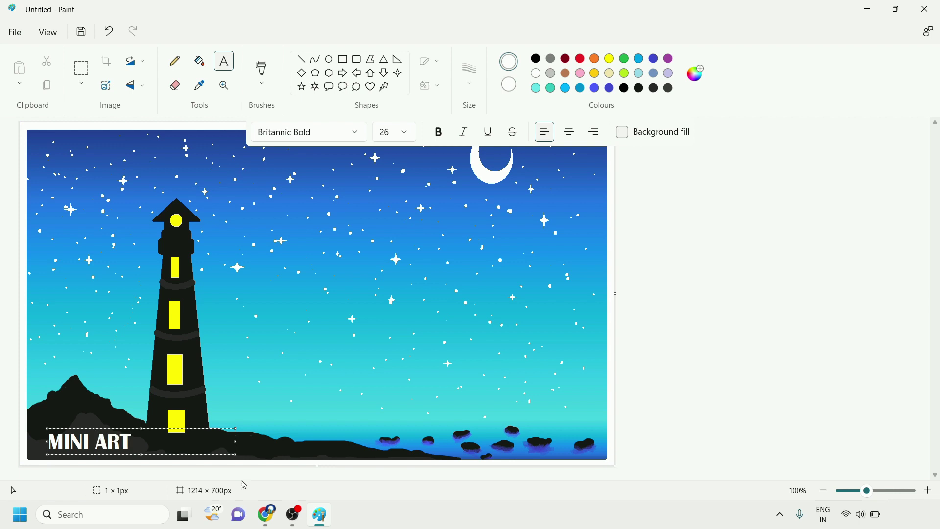
left_click_drag(236, 442, 134, 441)
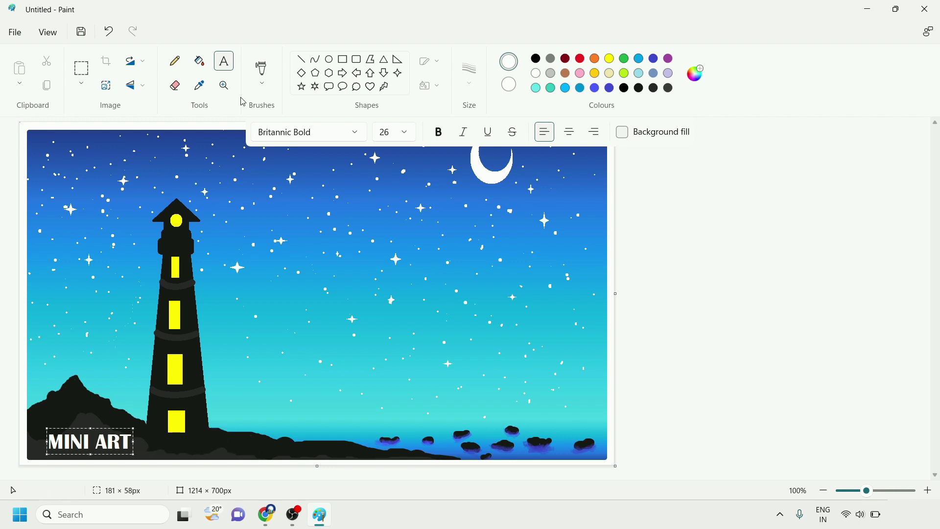
left_click(304, 62)
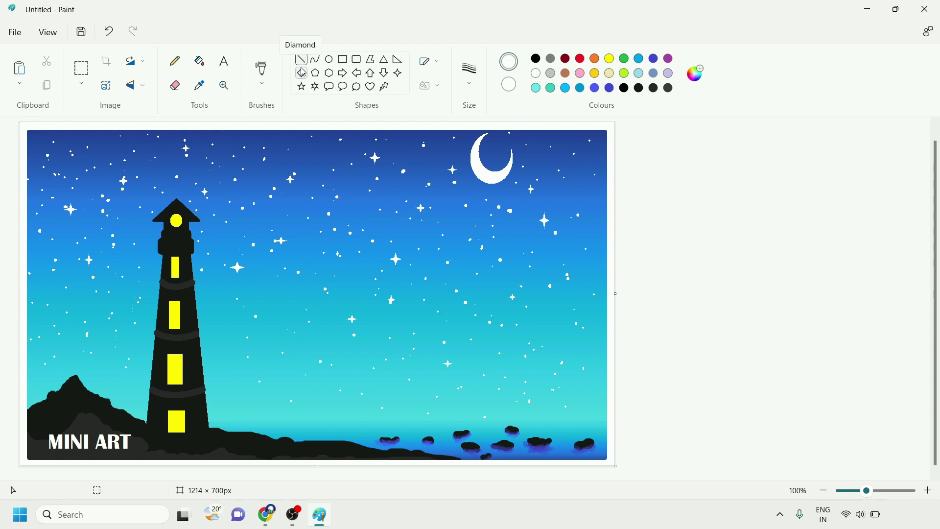